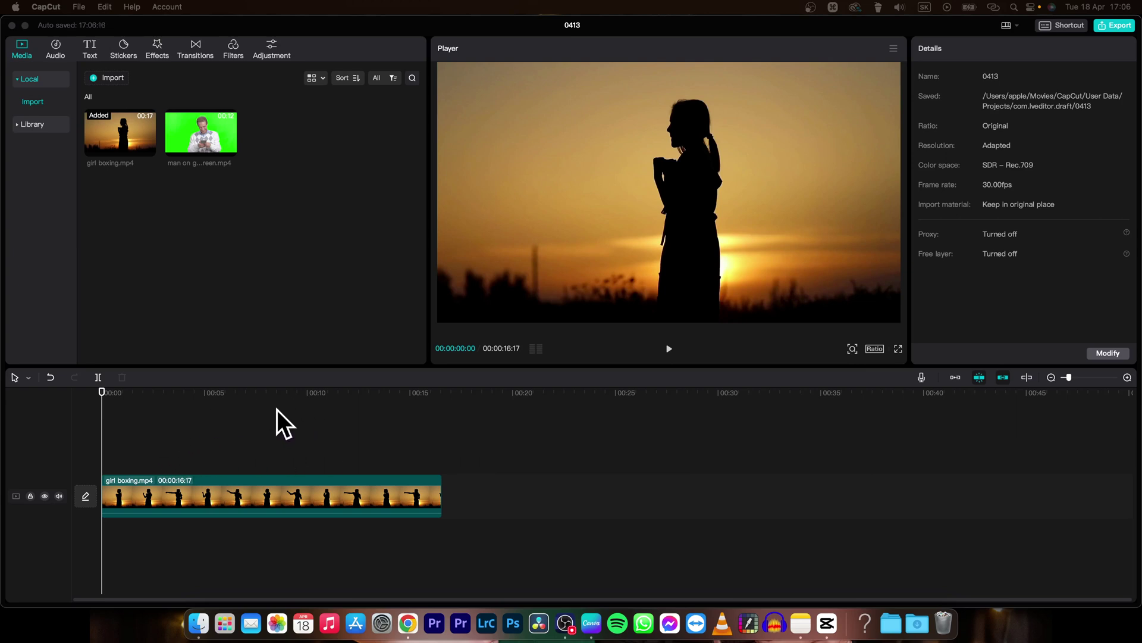
Add a Default text clip and stretch it across the whole sunset boxing video
left_click(240, 394)
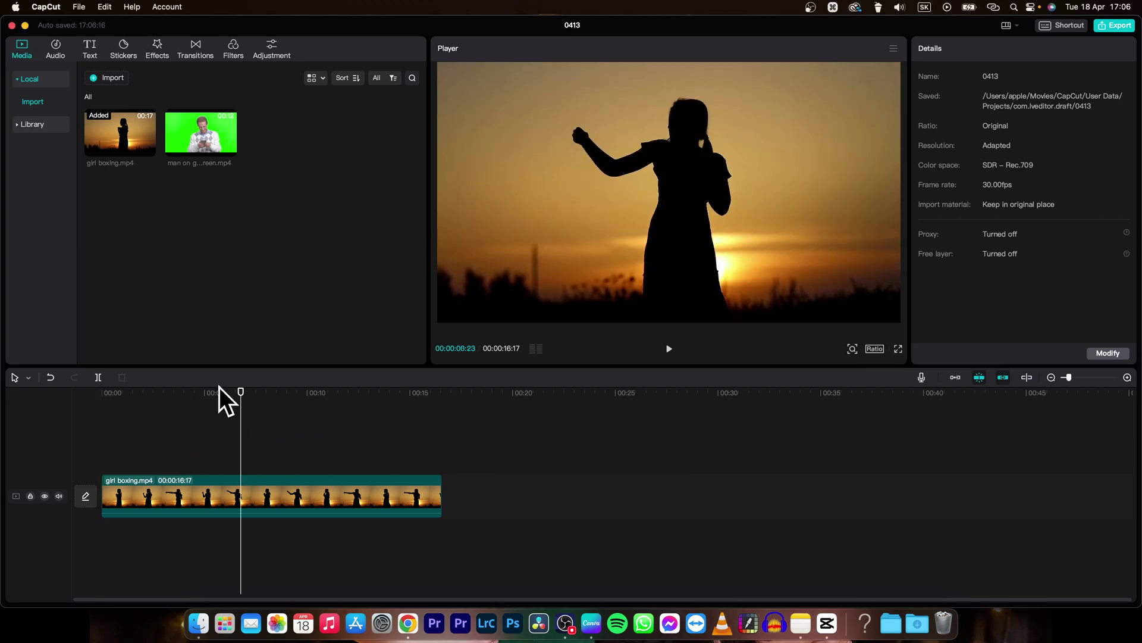
left_click(90, 53)
left_click(128, 126)
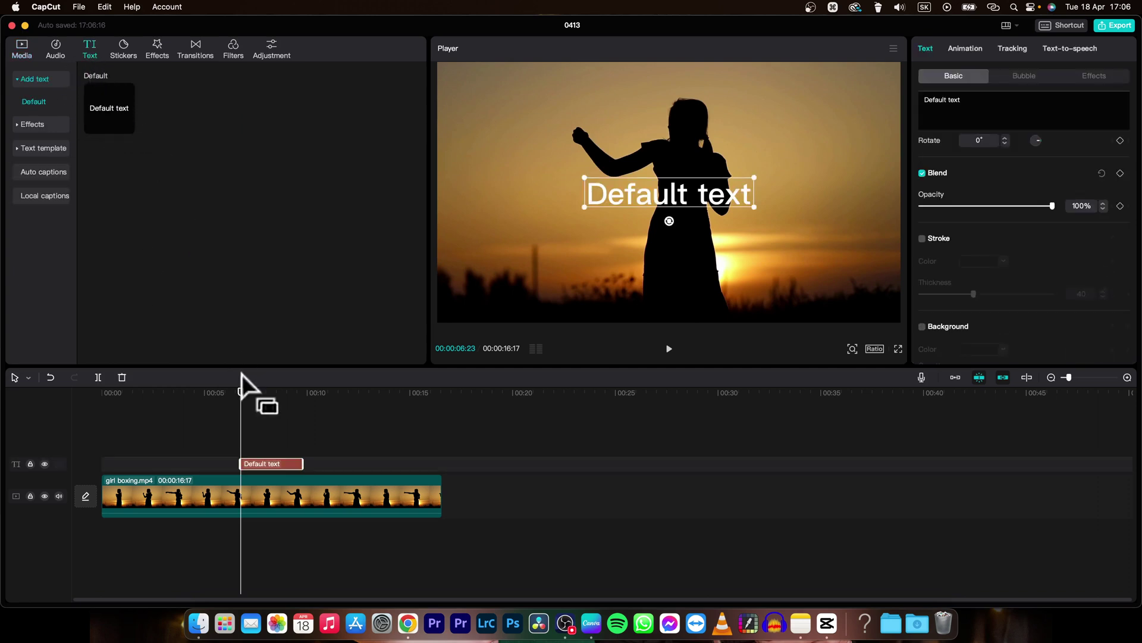
mouse_move(263, 463)
left_mouse_down()
mouse_move(122, 465)
mouse_move(442, 453)
left_mouse_up()
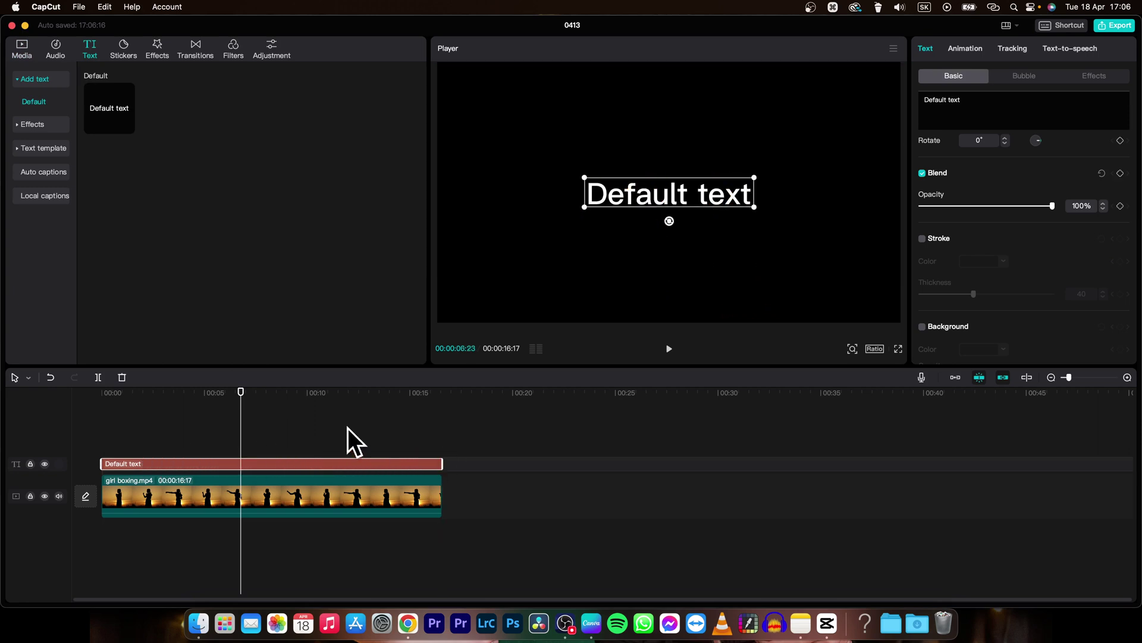
Replace the placeholder text with 'boxing' and scrub through the opening to check it
left_click_drag(238, 410, 102, 413)
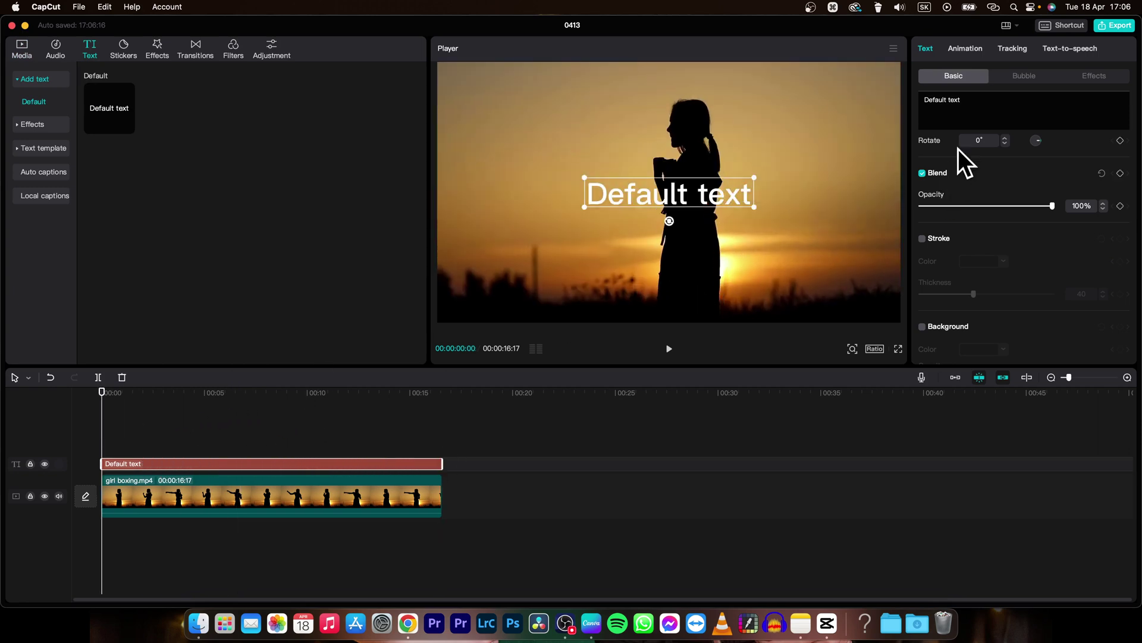
triple_click(920, 104)
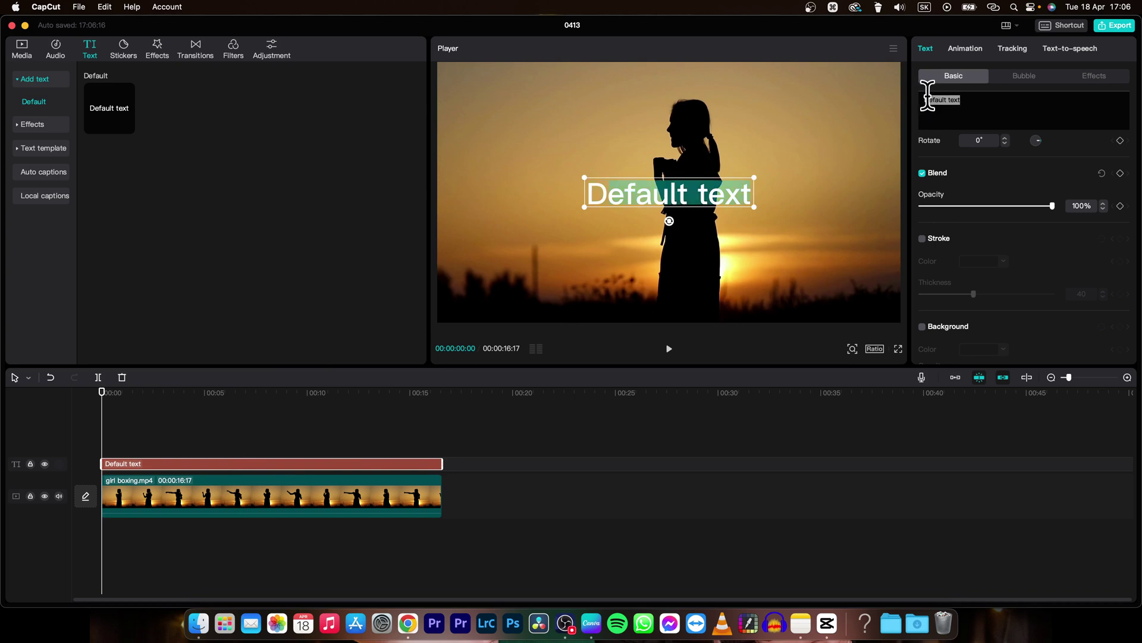
type("box")
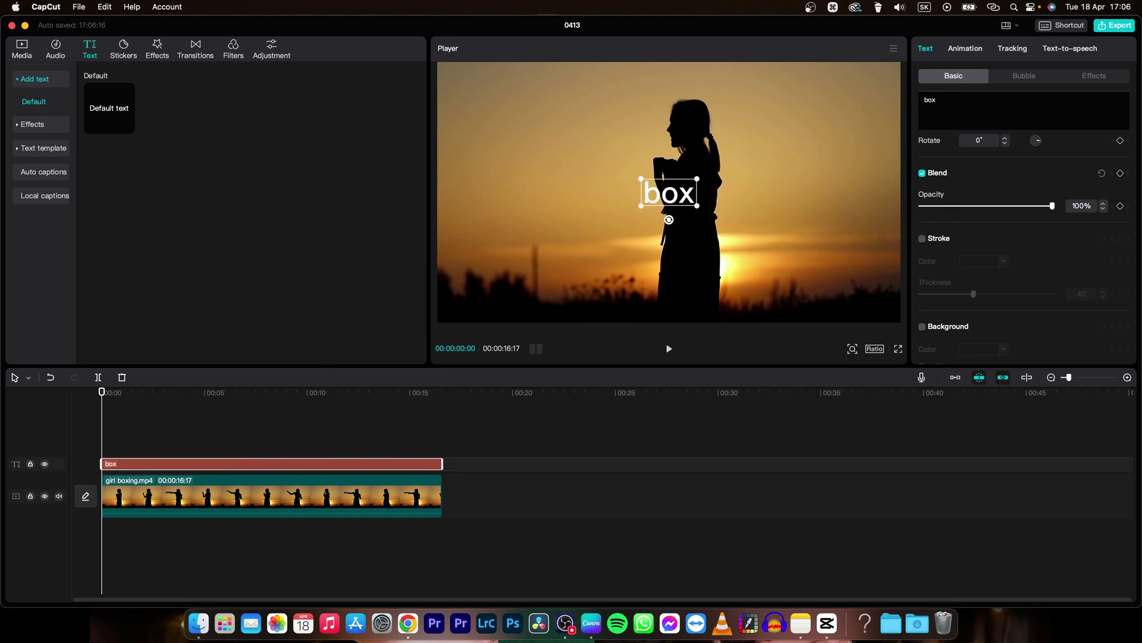
type("ing")
left_click(415, 410)
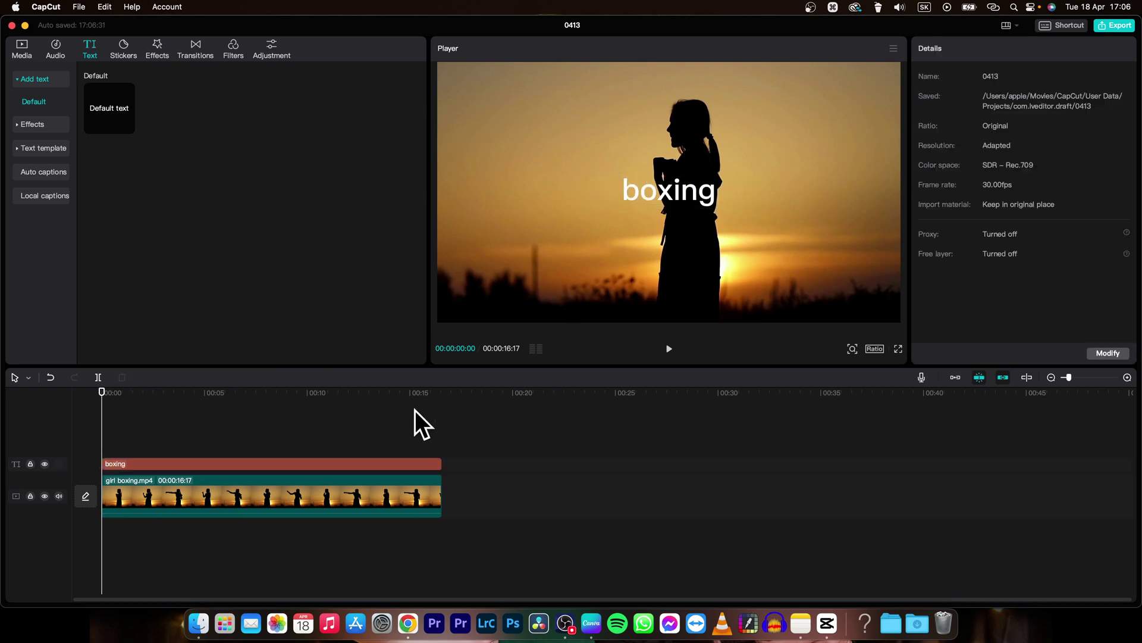
left_click_drag(416, 411, 110, 446)
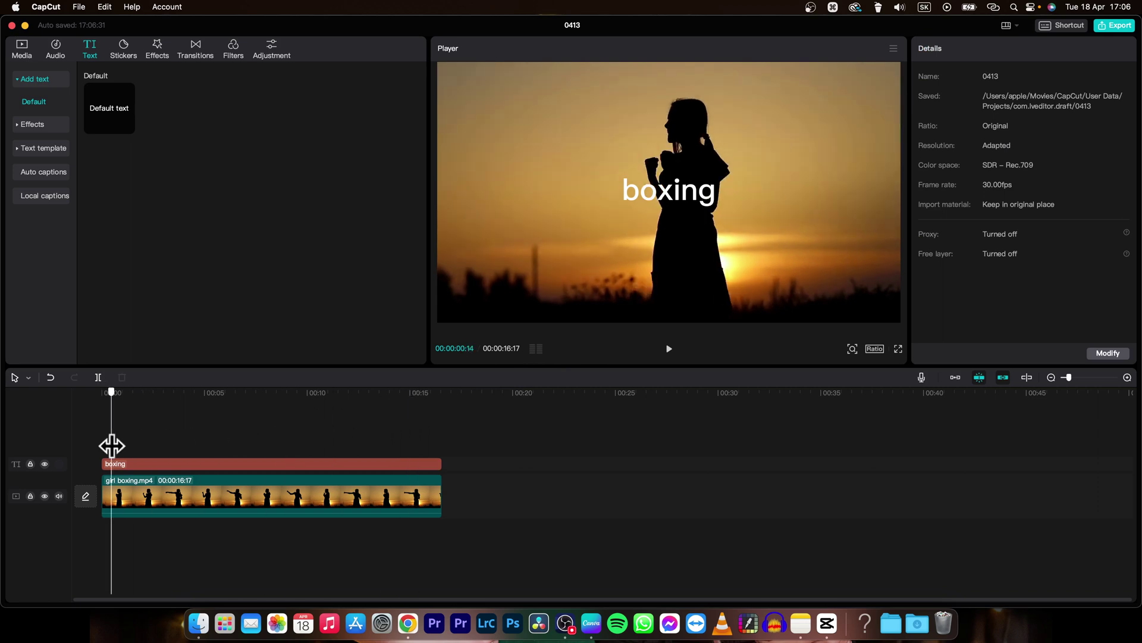
Add a Position keyframe at 00:00 holding the boxing text centred at 0, 0
left_click(125, 463)
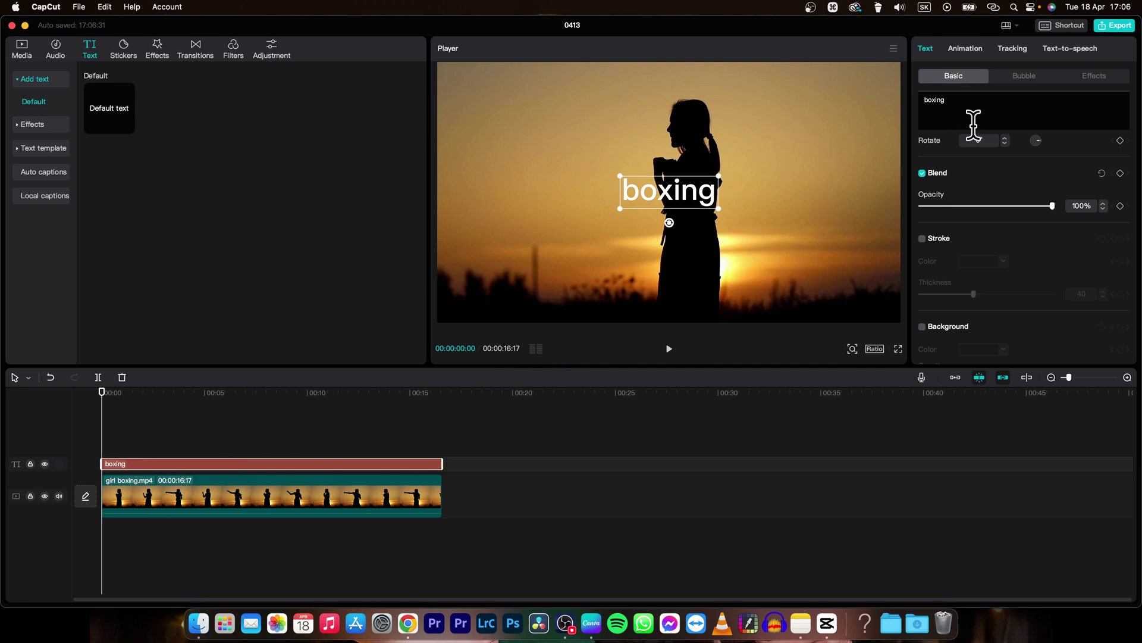
scroll(1003, 232, "down", 5)
scroll(1041, 230, "up", 2)
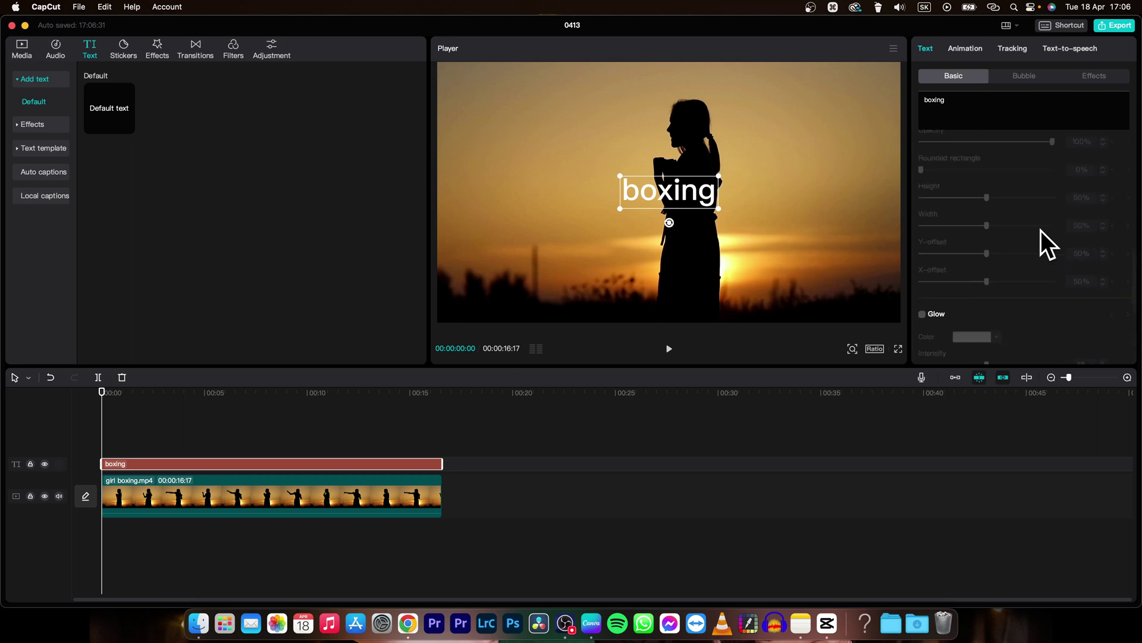
scroll(1041, 230, "up", 2)
scroll(1038, 228, "up", 2)
scroll(1035, 228, "up", 1)
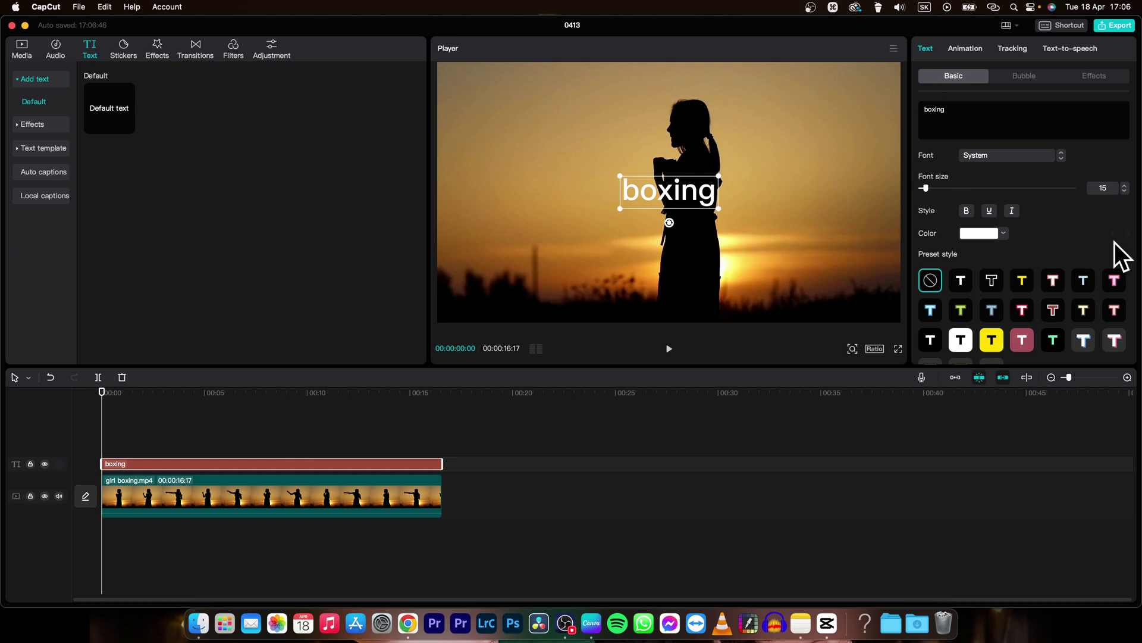
scroll(1106, 241, "down", 2)
scroll(1094, 233, "down", 3)
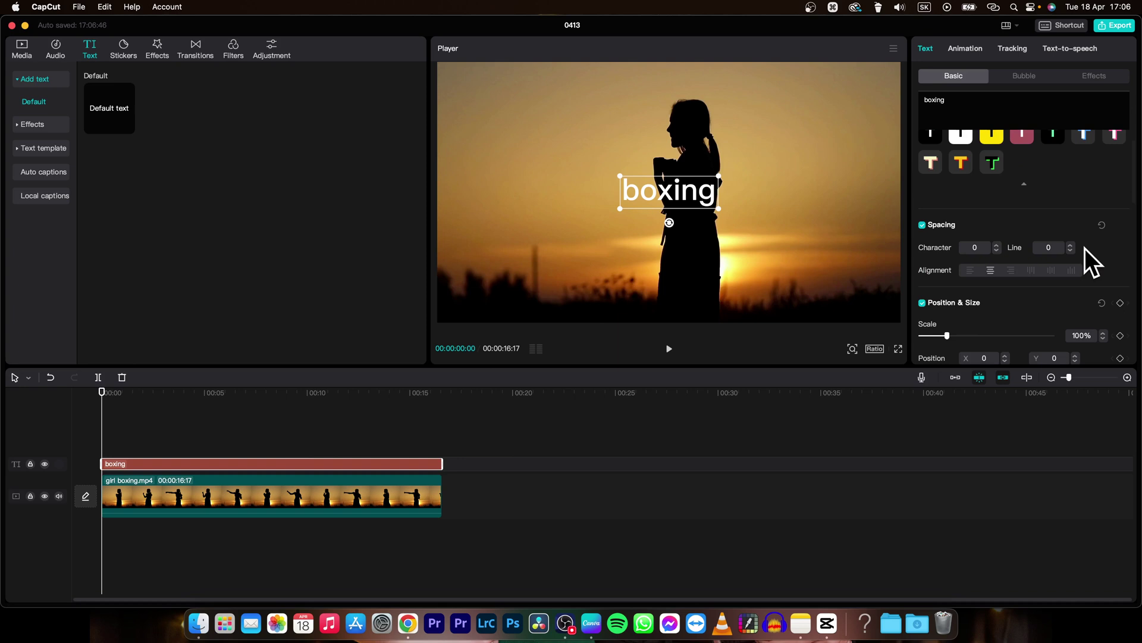
scroll(1084, 248, "down", 2)
scroll(1092, 245, "down", 1)
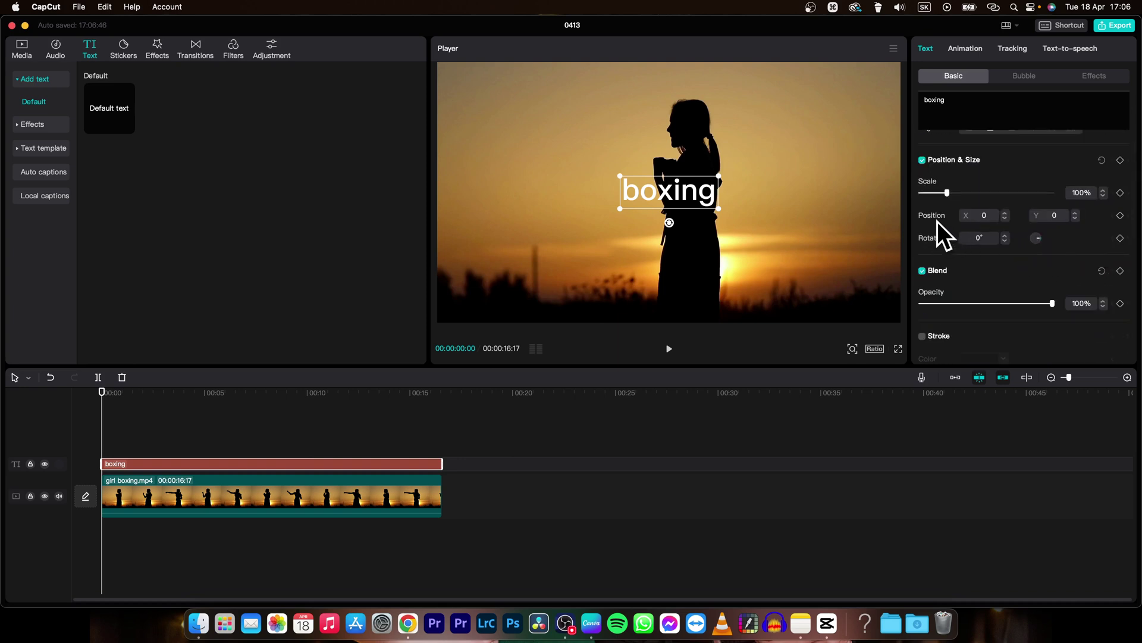
left_click(1120, 215)
At about 00:08, move the boxing text right to X 1018 and preview the slide
left_click_drag(102, 408, 281, 408)
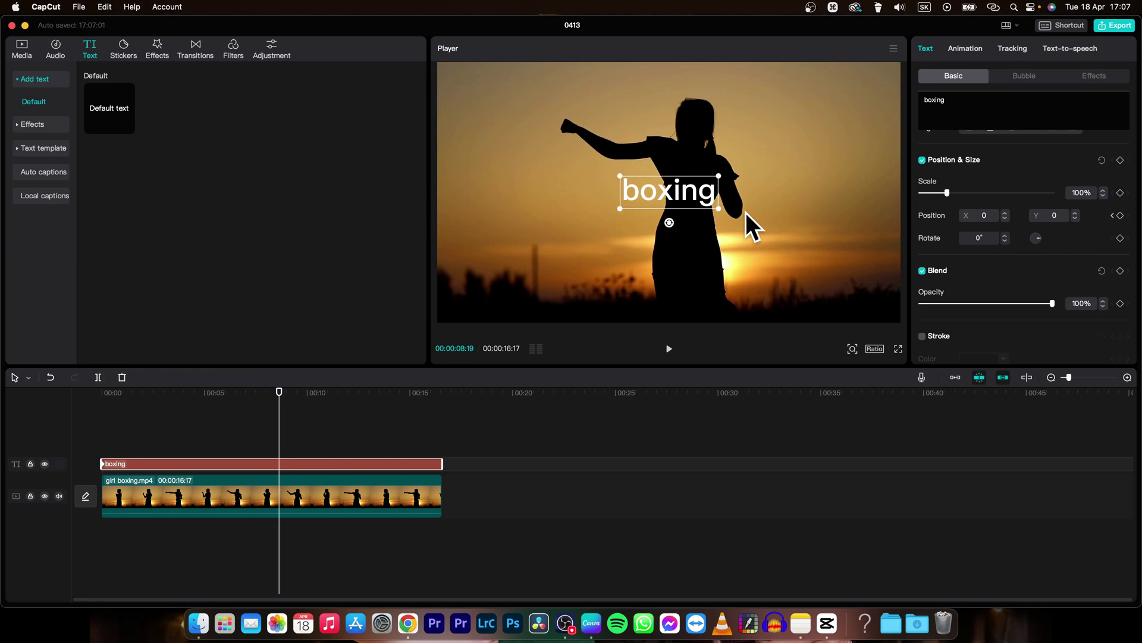
left_click_drag(696, 196, 821, 195)
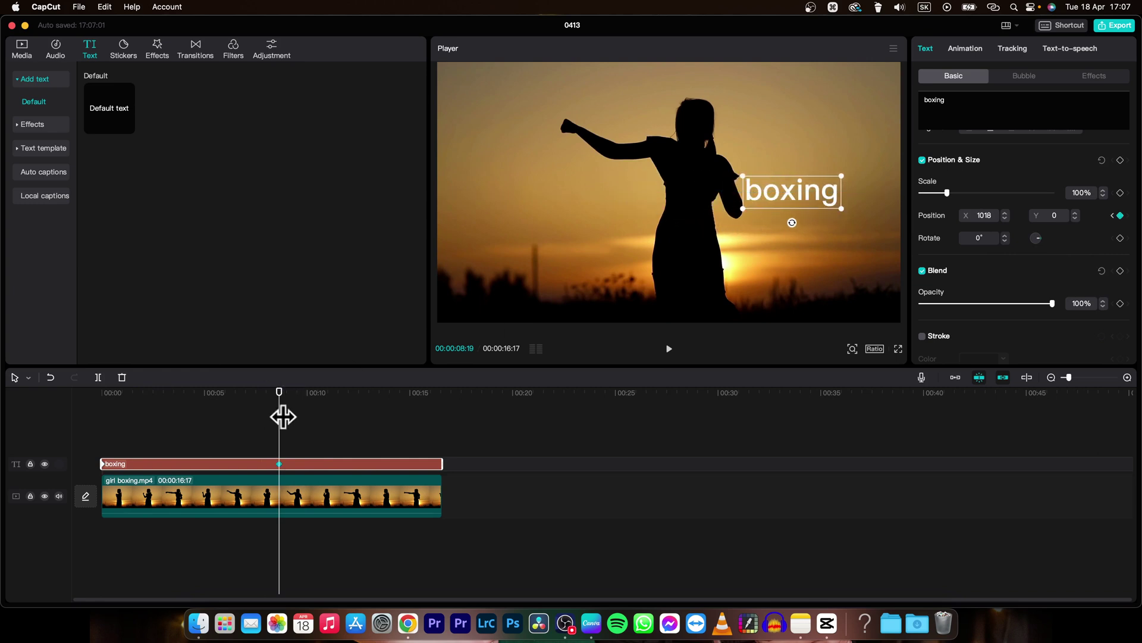
left_click_drag(279, 412, 95, 420)
key("space")
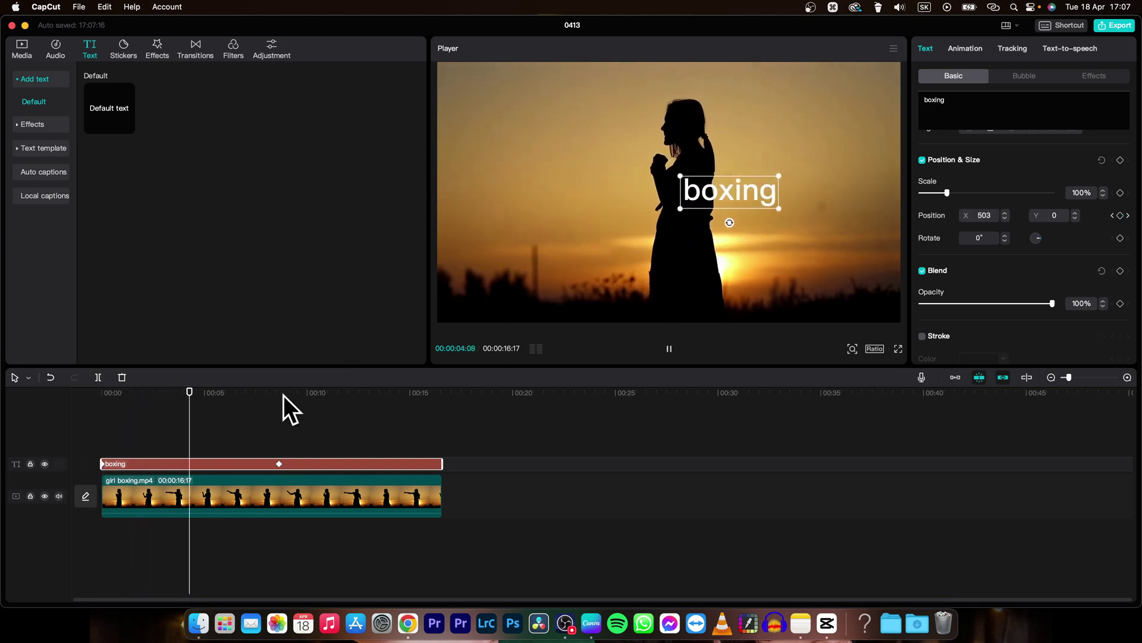
At about 00:12, move the boxing text left to X -873 and preview the swing
left_click_drag(202, 410, 367, 409)
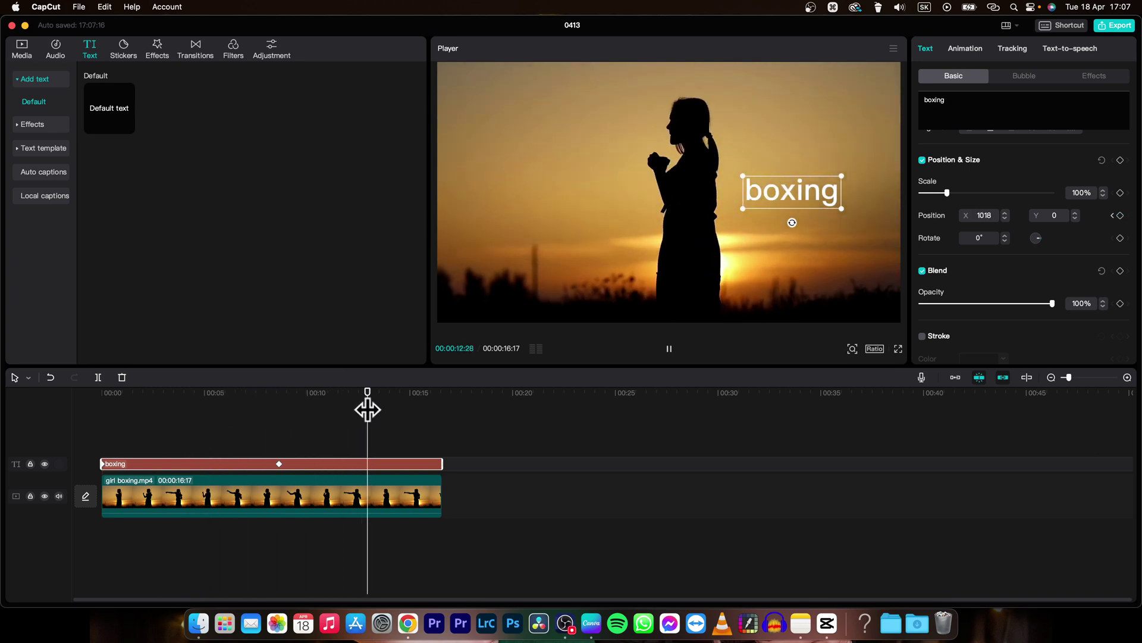
mouse_move(786, 197)
left_mouse_down()
mouse_move(723, 215)
mouse_move(573, 214)
mouse_move(558, 199)
left_mouse_up()
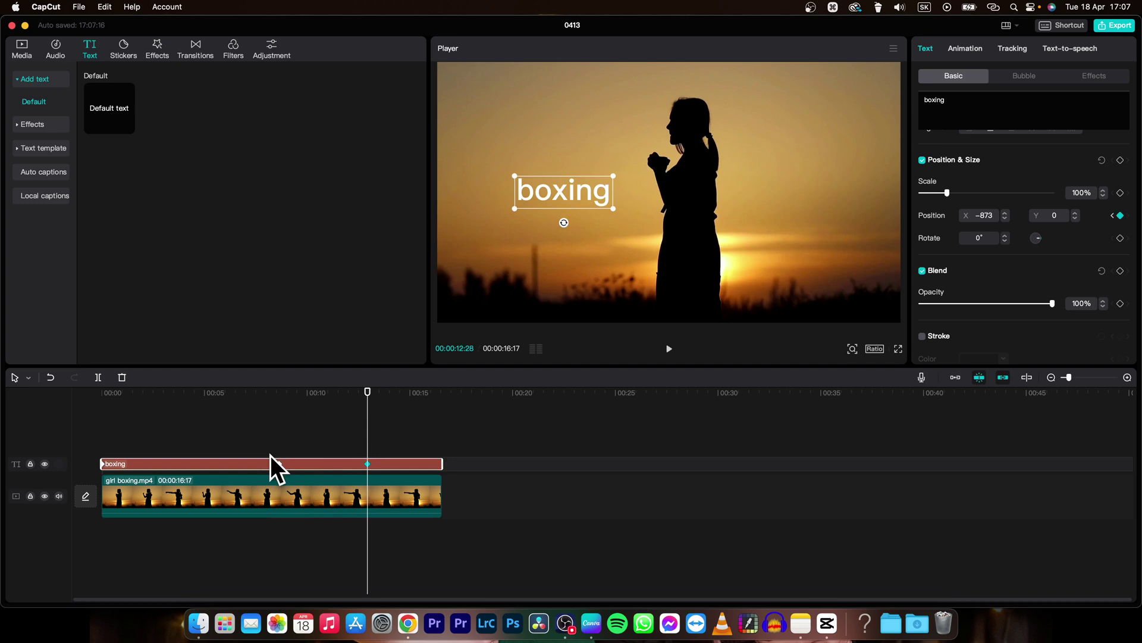
left_click_drag(366, 406, 268, 400)
key("space")
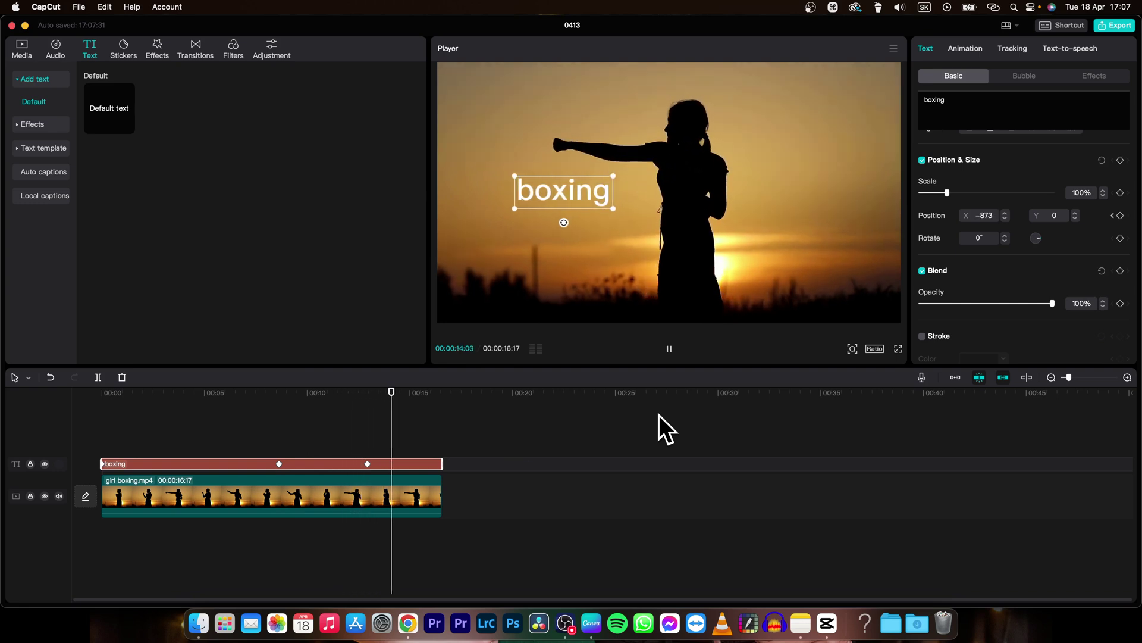
Deselect the text clip and play the boxing title animation from 00:00
left_click(358, 408)
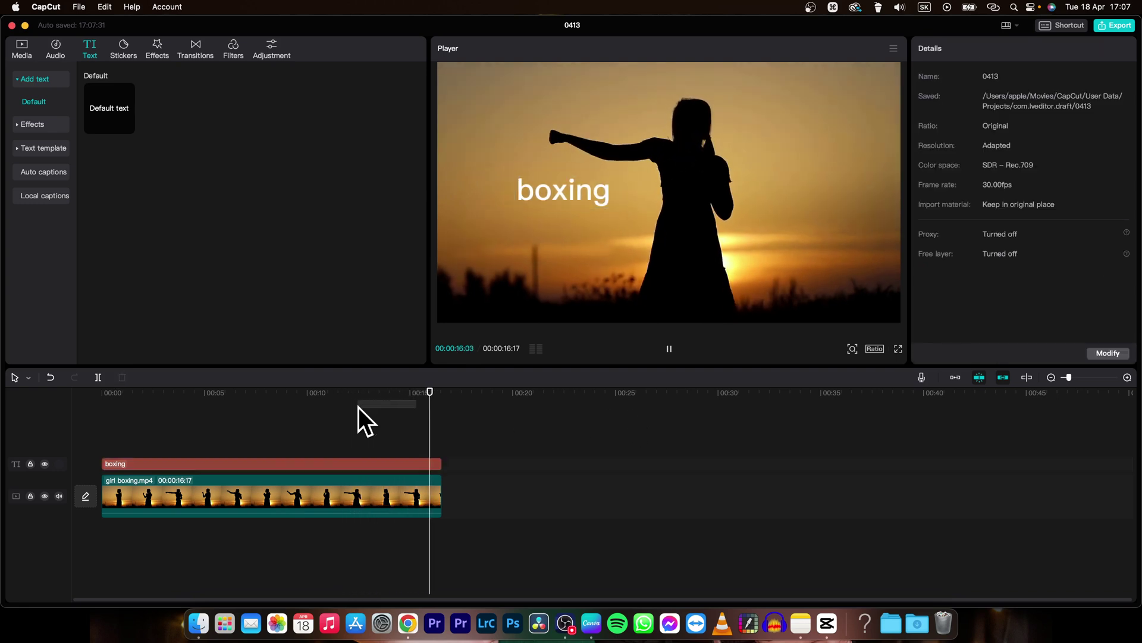
left_click(429, 394)
left_click(94, 434)
key("space")
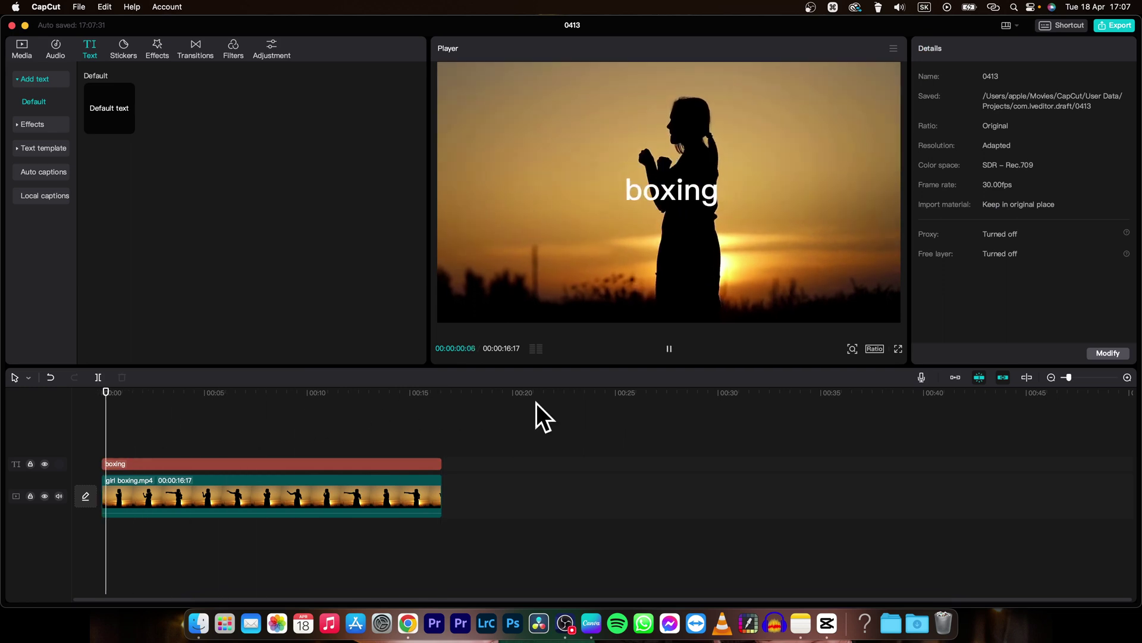